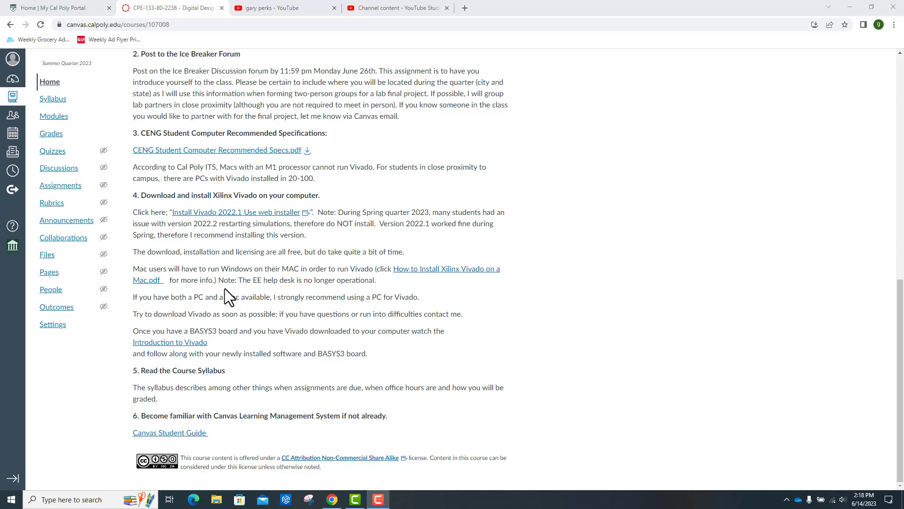
- From the course home page, open the Vivado 2022.1 download page and request the Windows Self Extracting Web Installer
{"action": "left_click", "coordinate": [50, 81]}
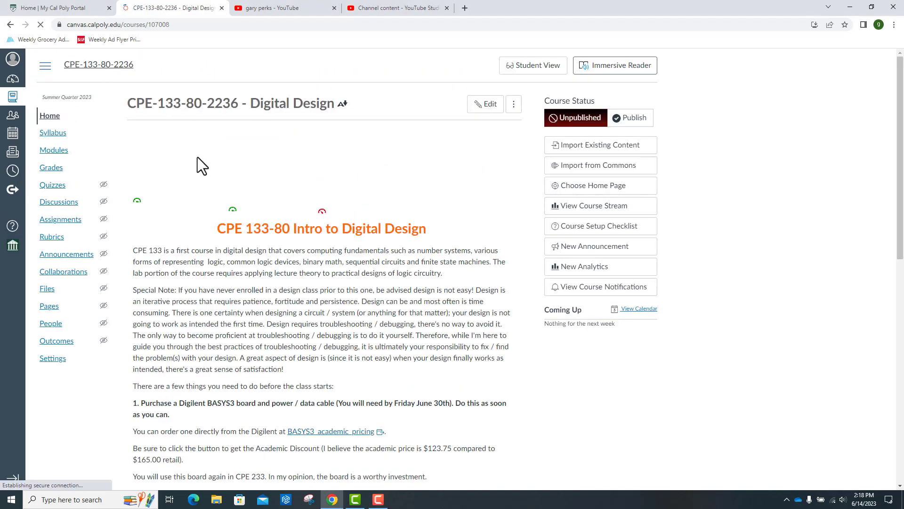
{"action": "scroll", "coordinate": [722, 401], "scroll_direction": "down", "scroll_amount": 9}
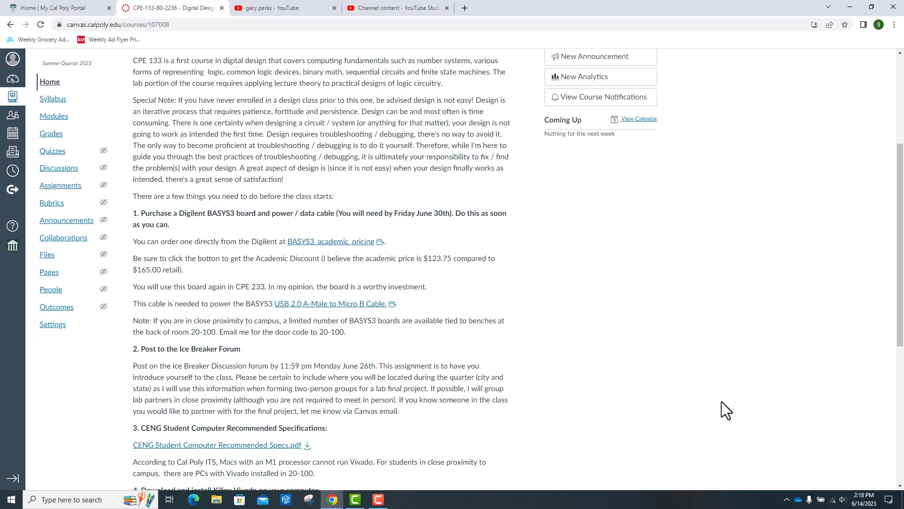
{"action": "scroll", "coordinate": [721, 401], "scroll_direction": "down", "scroll_amount": 2}
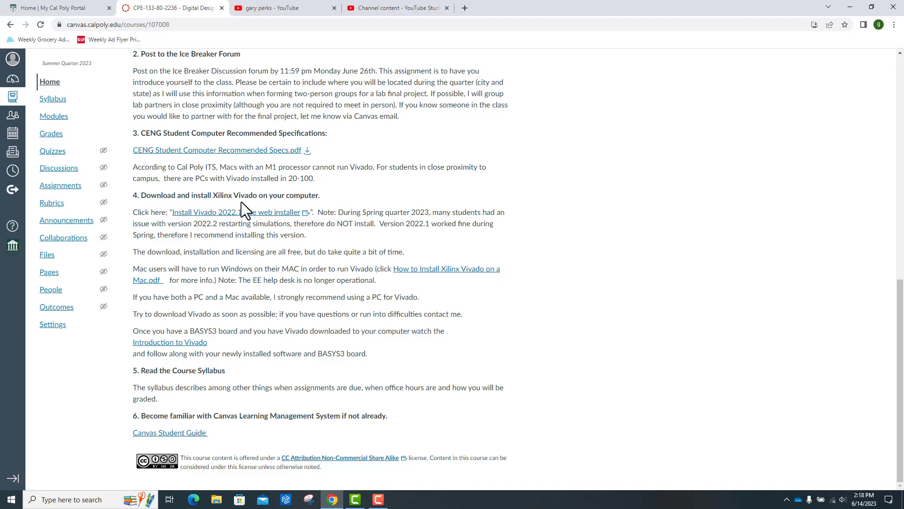
{"action": "left_click", "coordinate": [231, 213]}
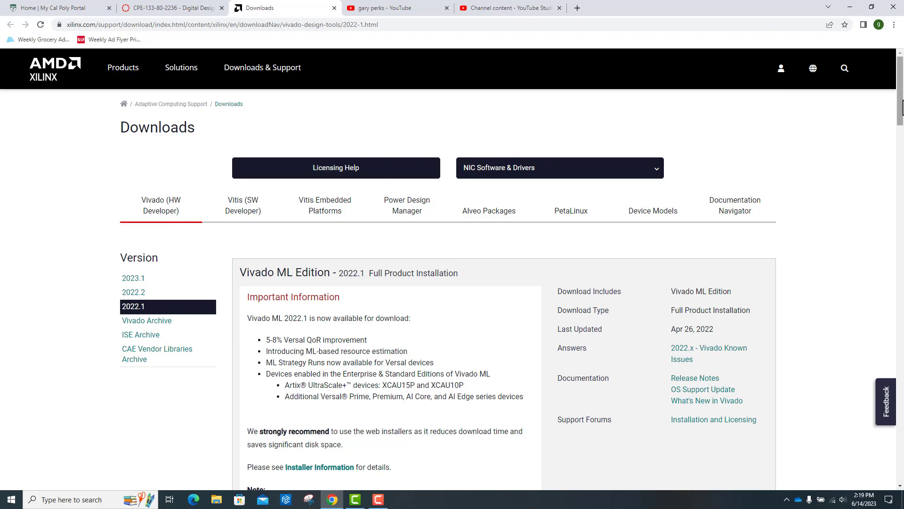
{"action": "left_click_drag", "start_coordinate": [900, 112], "coordinate": [898, 192]}
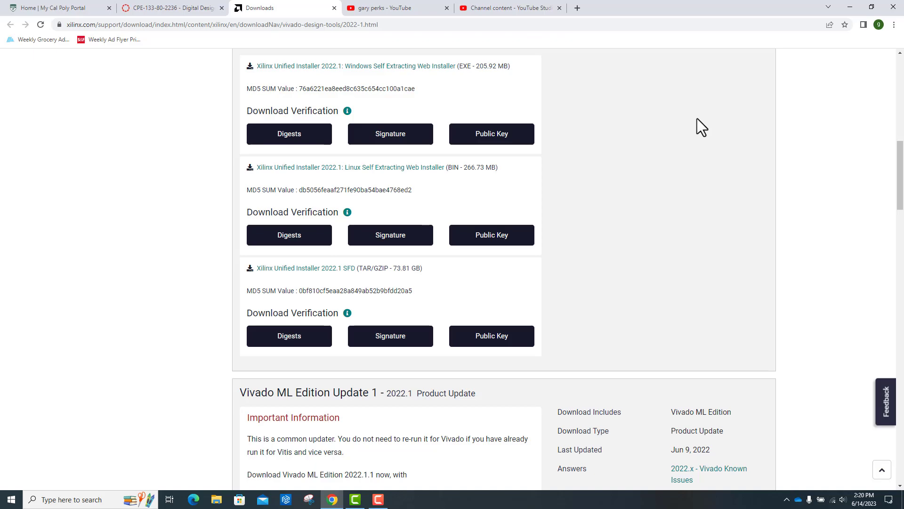
{"action": "left_click", "coordinate": [366, 68]}
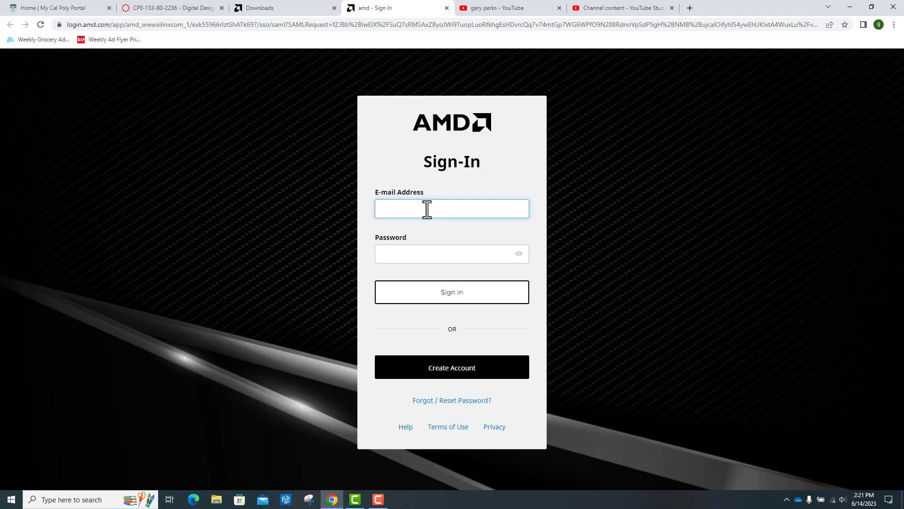
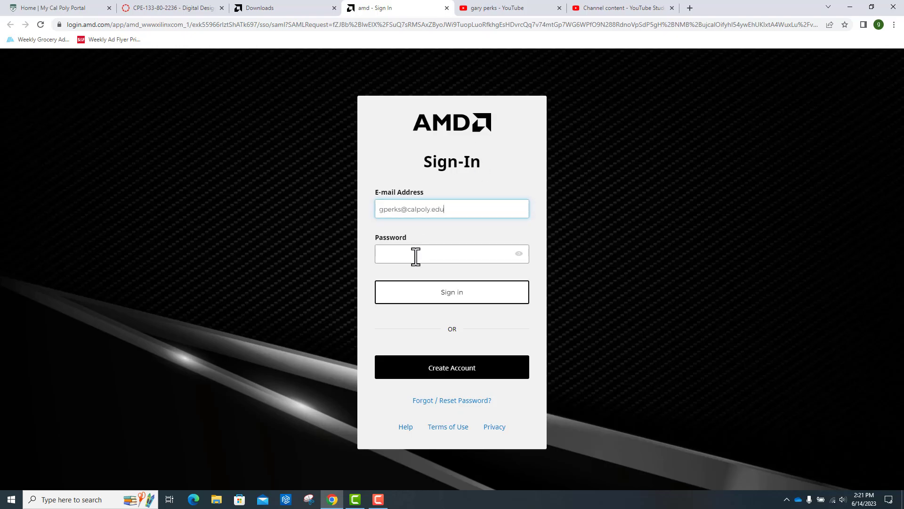
- Sign in to the AMD account with the account e-mail and password, and dismiss the browser's offer to save the password
{"action": "left_click", "coordinate": [390, 254]}
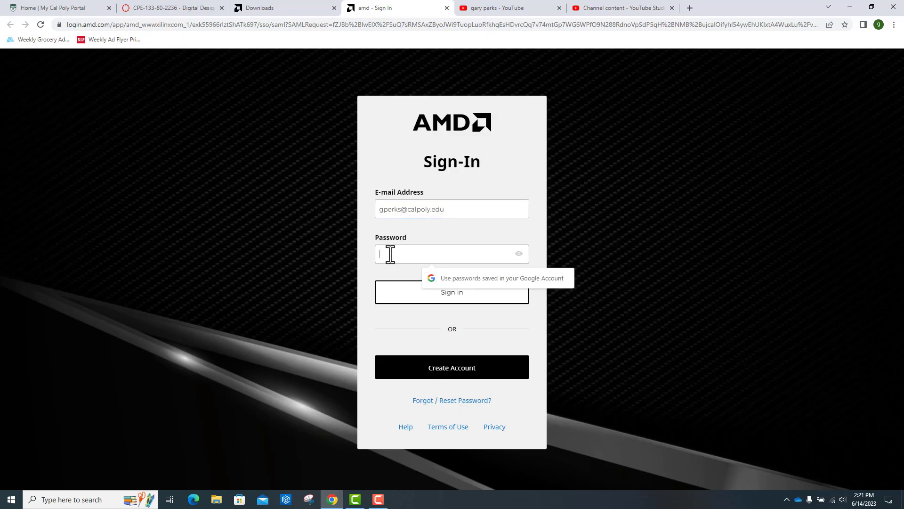
{"action": "type", "text": "***"}
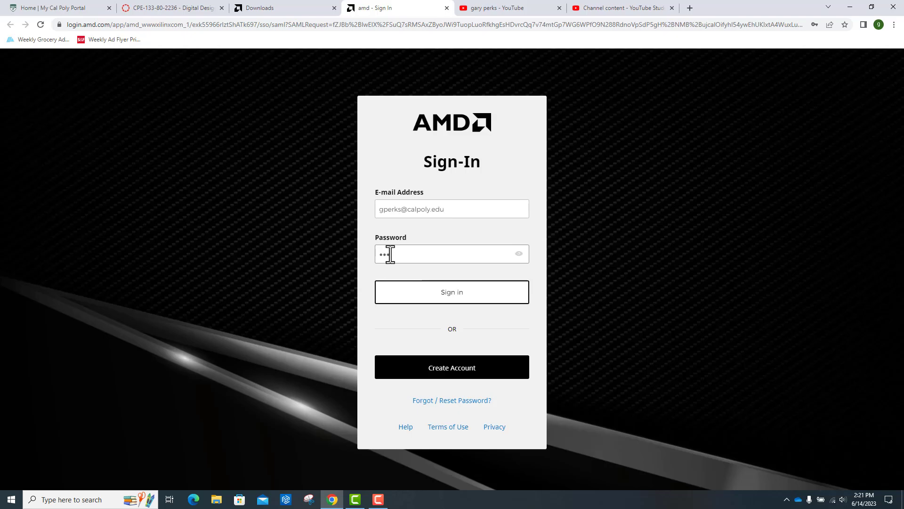
{"action": "type", "text": "••••••"}
{"action": "left_click", "coordinate": [445, 297]}
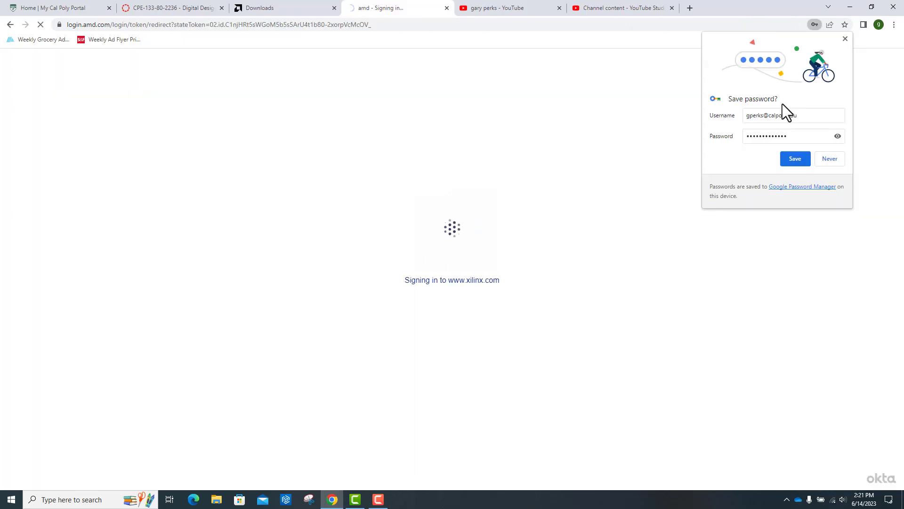
{"action": "left_click", "coordinate": [846, 39]}
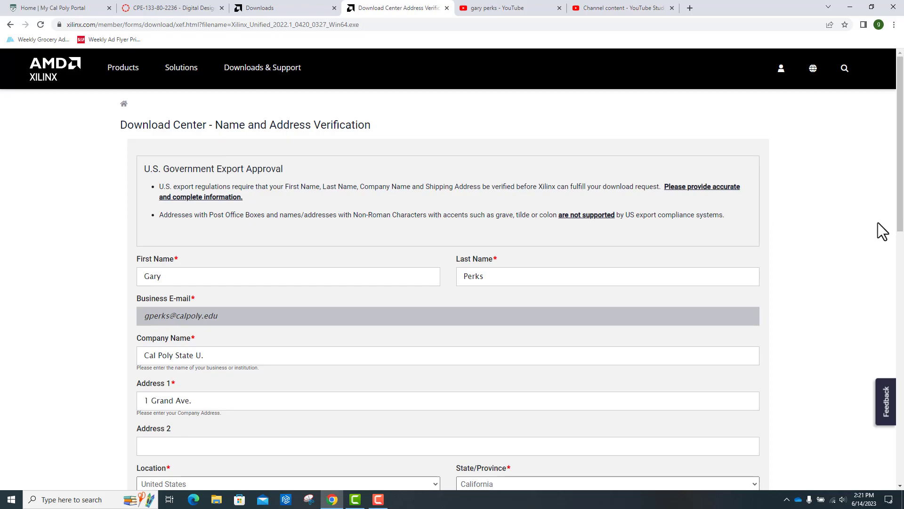
- Review the prefilled name and address verification form and download the installer with those details
{"action": "left_click_drag", "start_coordinate": [899, 216], "coordinate": [897, 273]}
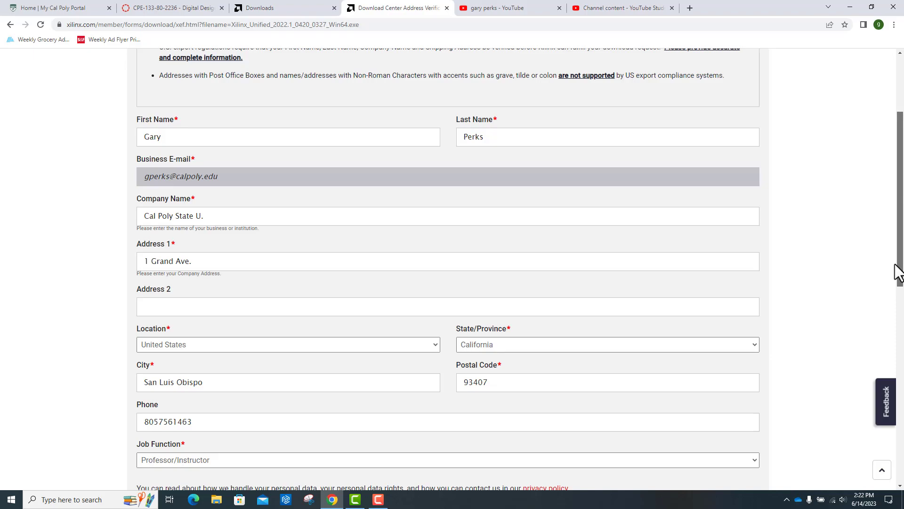
{"action": "left_click_drag", "start_coordinate": [895, 266], "coordinate": [890, 311]}
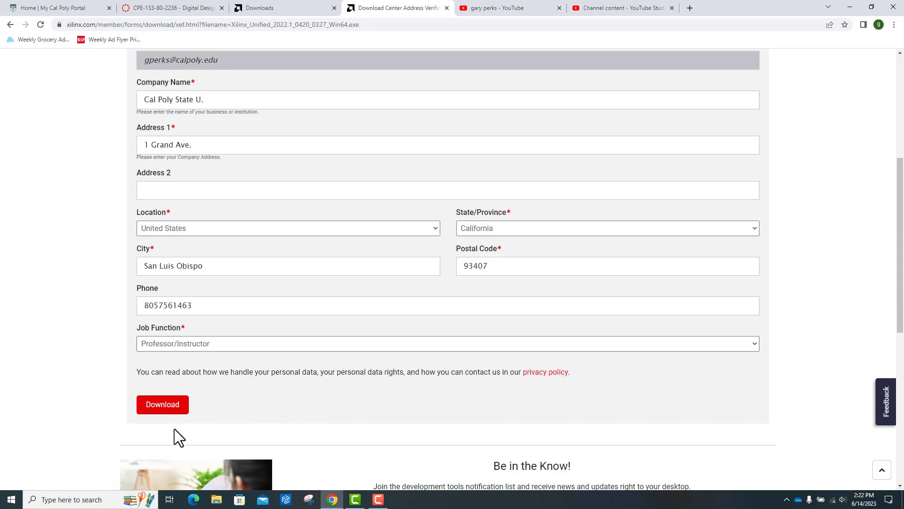
{"action": "left_click", "coordinate": [167, 409]}
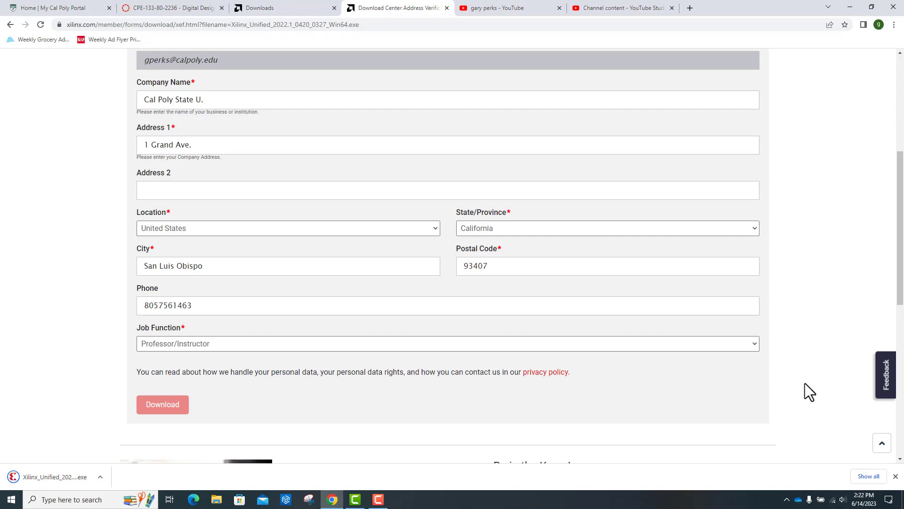
- Run the downloaded Xilinx installer, continue with version 2022.1, and allow OpenJDK Platform binary through the firewall on public networks
{"action": "left_click", "coordinate": [99, 480]}
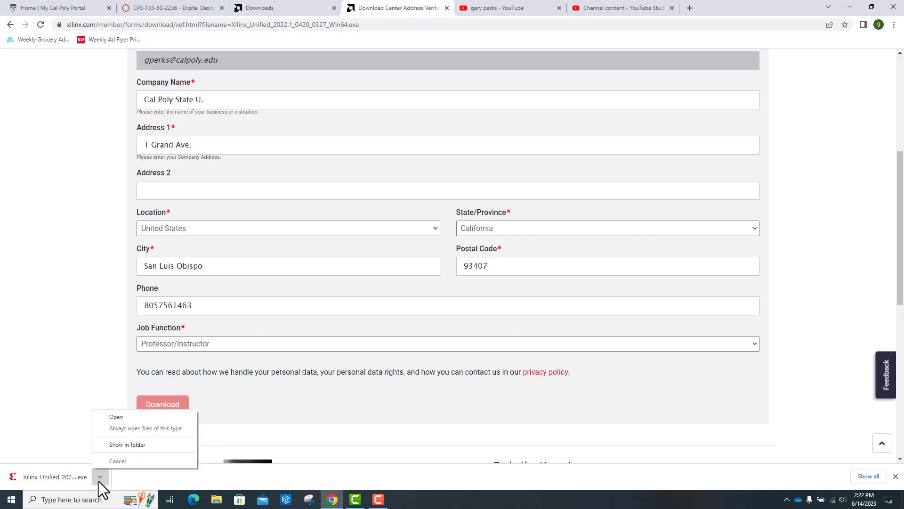
{"action": "left_click", "coordinate": [115, 417]}
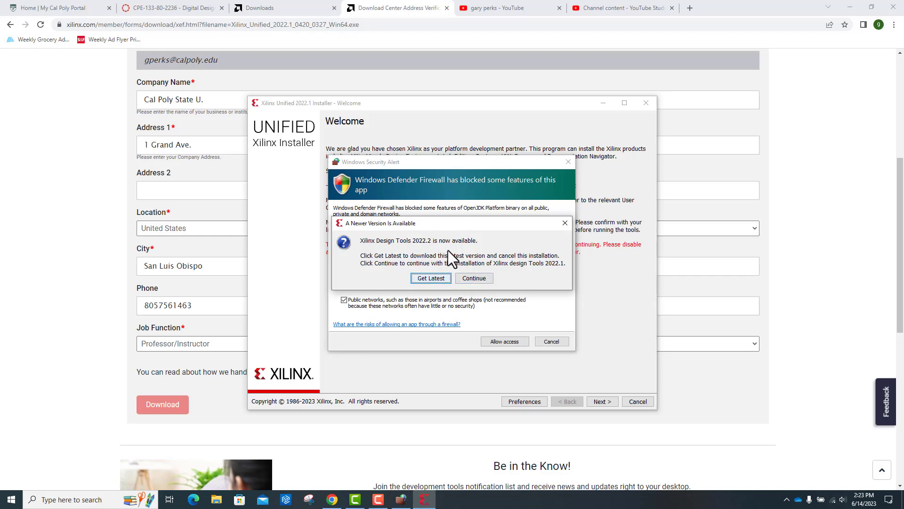
{"action": "left_click", "coordinate": [471, 279]}
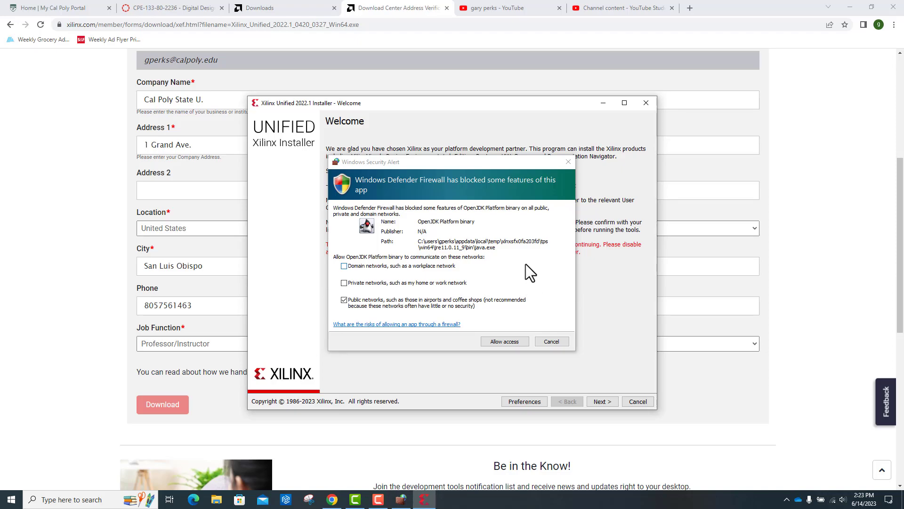
{"action": "left_click", "coordinate": [505, 342]}
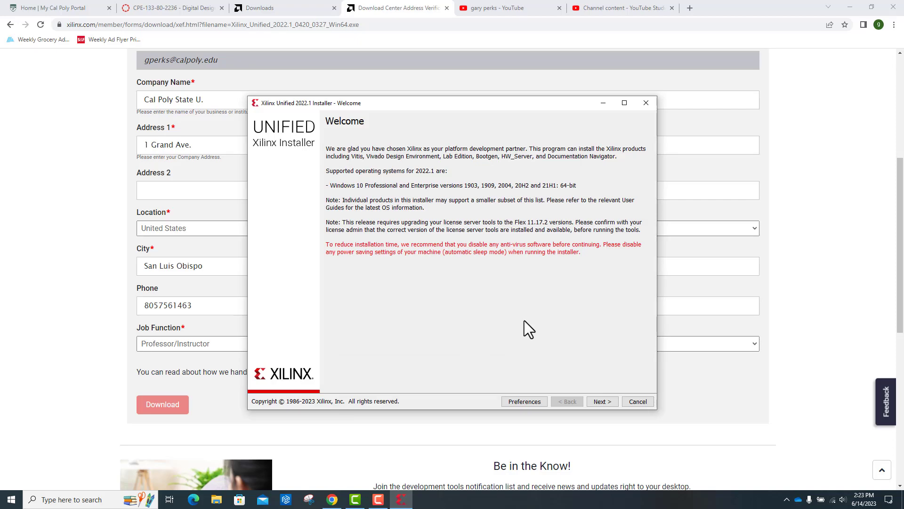
- Authenticate the installer with the account e-mail and password, keeping the Download and Install Now option
{"action": "left_click", "coordinate": [600, 401]}
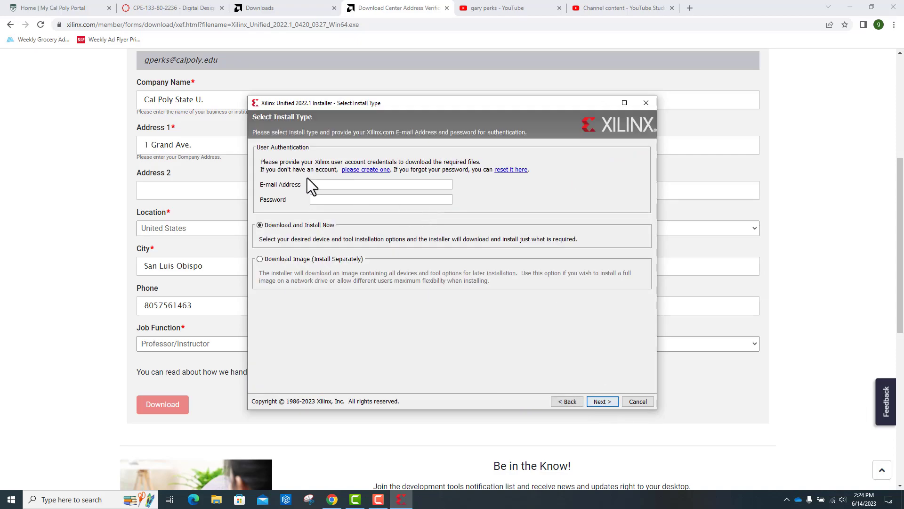
{"action": "left_click", "coordinate": [318, 185]}
{"action": "left_click", "coordinate": [320, 200]}
{"action": "type", "text": "••••••••"}
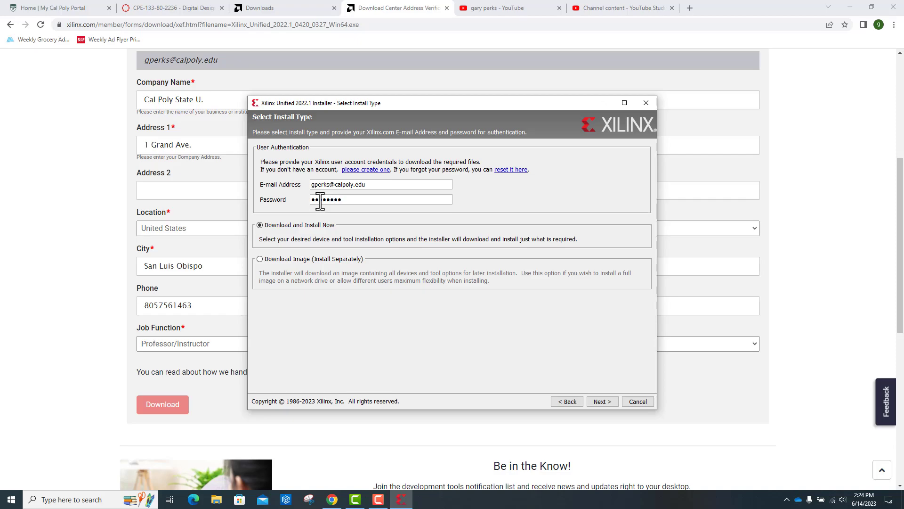
{"action": "type", "text": "•••"}
{"action": "left_click", "coordinate": [603, 404]}
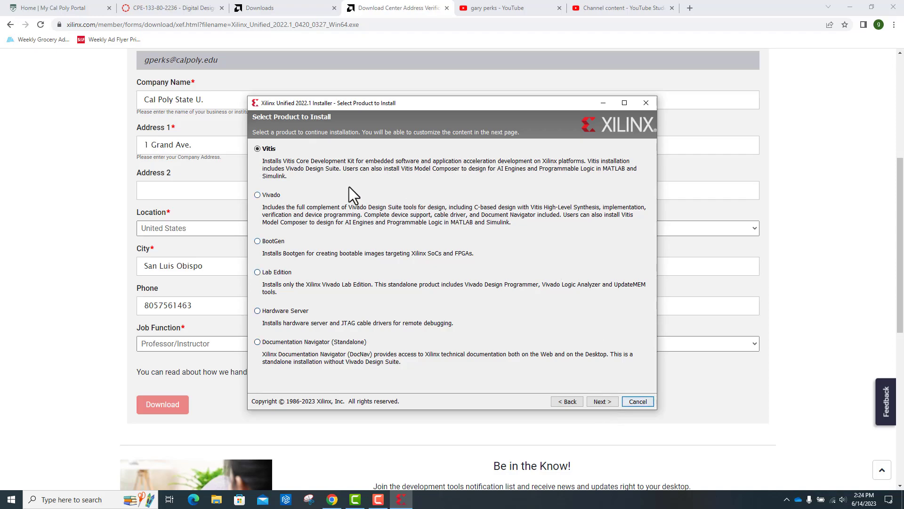
- Choose Vivado as the product and Vivado ML Standard as the edition, accepting the default tools and devices
{"action": "left_click", "coordinate": [257, 195]}
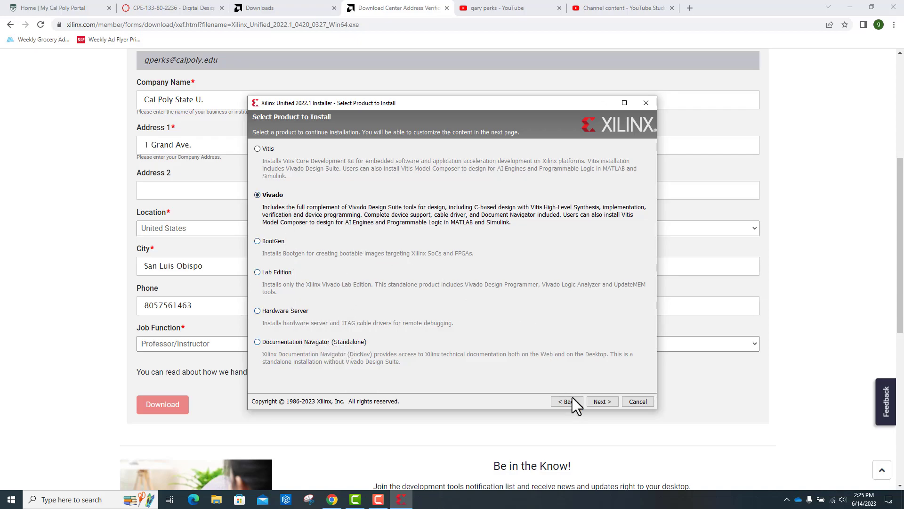
{"action": "left_click", "coordinate": [598, 402]}
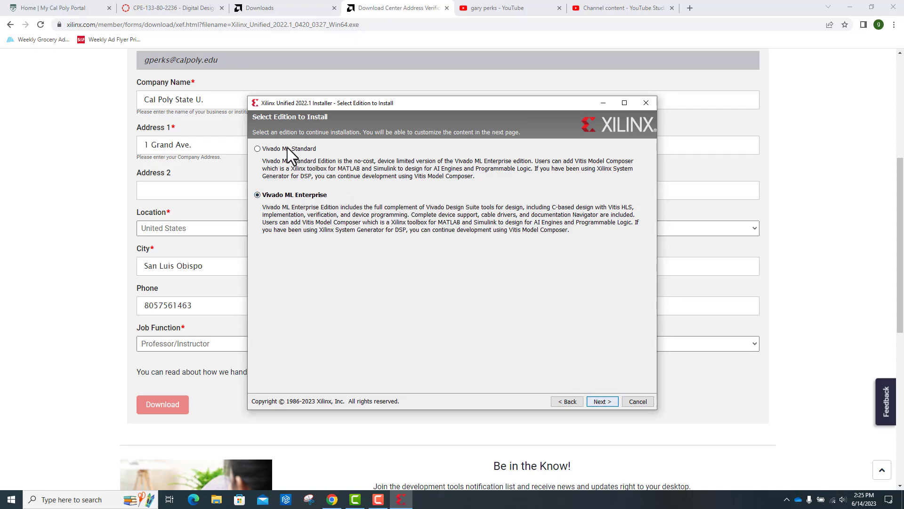
{"action": "left_click", "coordinate": [257, 149]}
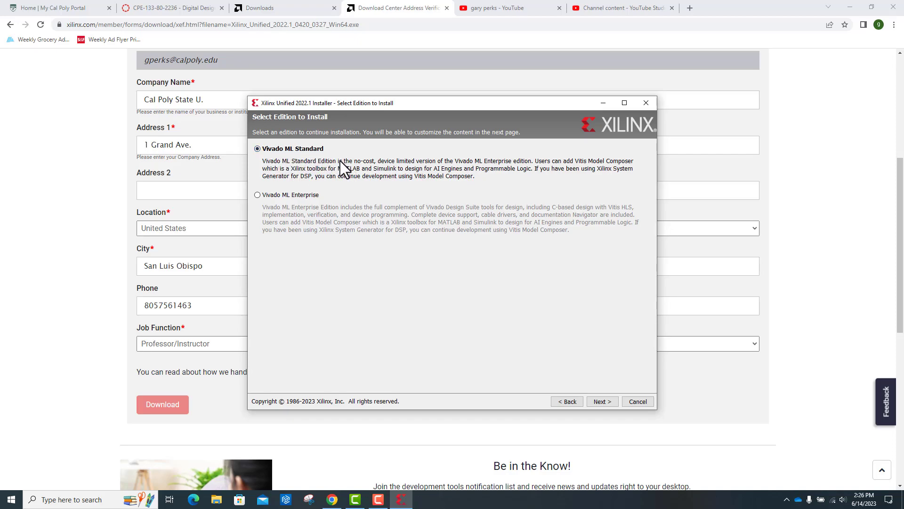
{"action": "left_click", "coordinate": [601, 402]}
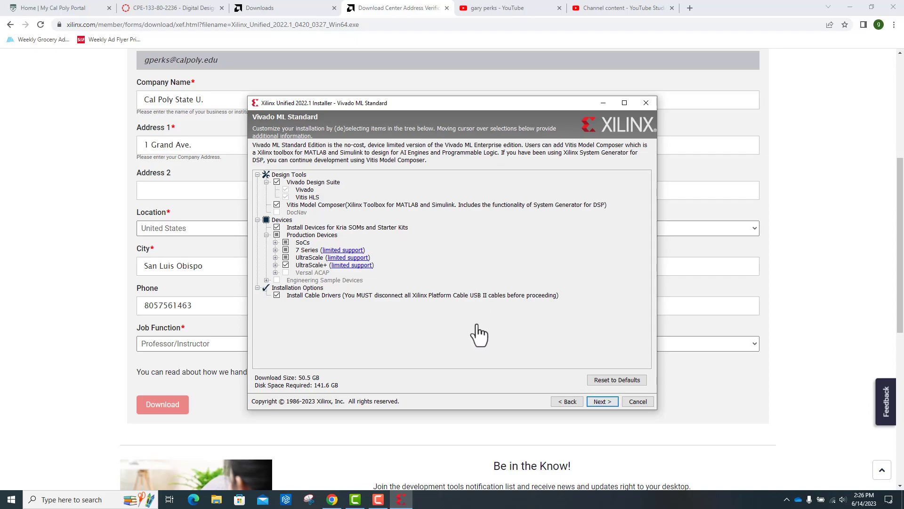
{"action": "left_click", "coordinate": [601, 402]}
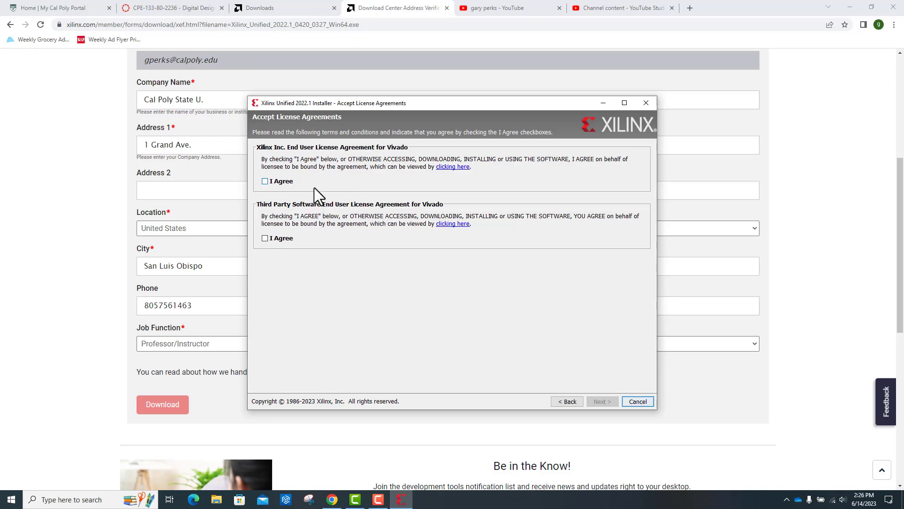
- Accept both Vivado license agreements and start the installation in the default directory C:\Xilinx
{"action": "left_click", "coordinate": [265, 182]}
{"action": "left_click", "coordinate": [265, 238]}
{"action": "left_click", "coordinate": [600, 403]}
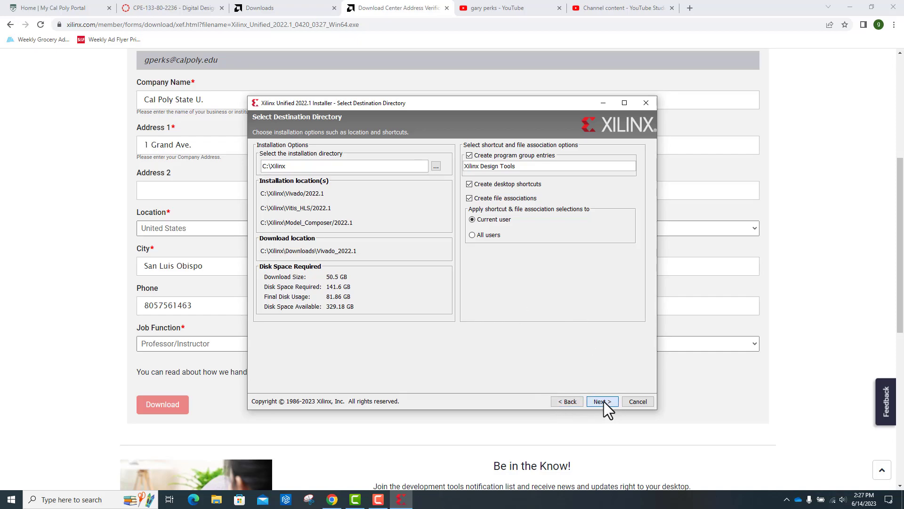
{"action": "left_click", "coordinate": [604, 401]}
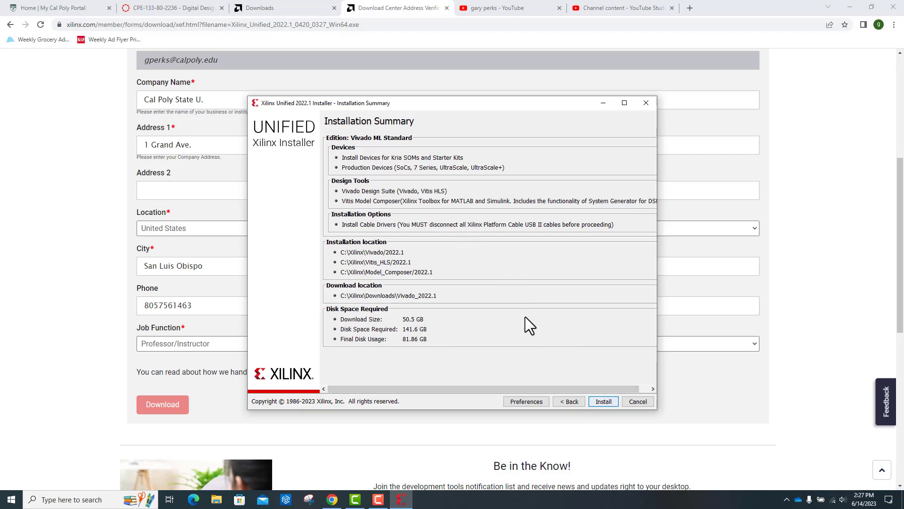
{"action": "left_click", "coordinate": [603, 402]}
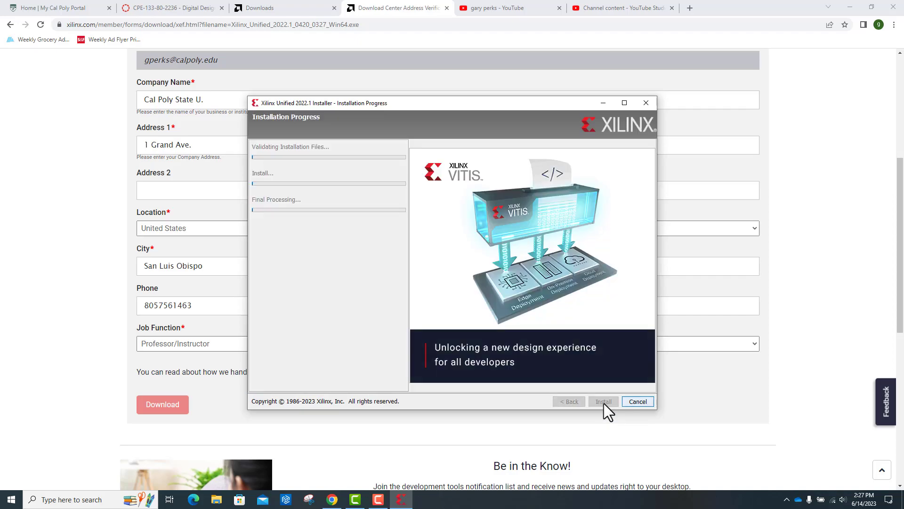